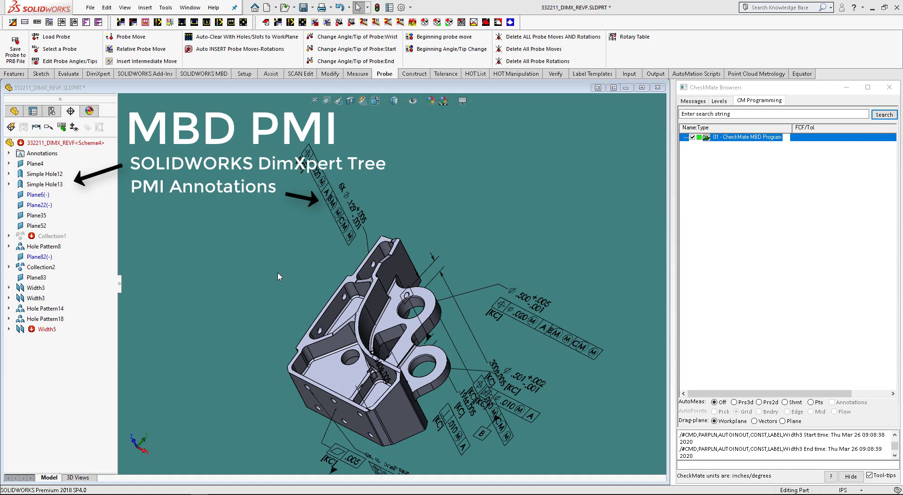
# Step: Review the loaded probe's tip angle positions in Edit Probe Angles/Tips and cancel without changes
pyautogui.click(76, 62)
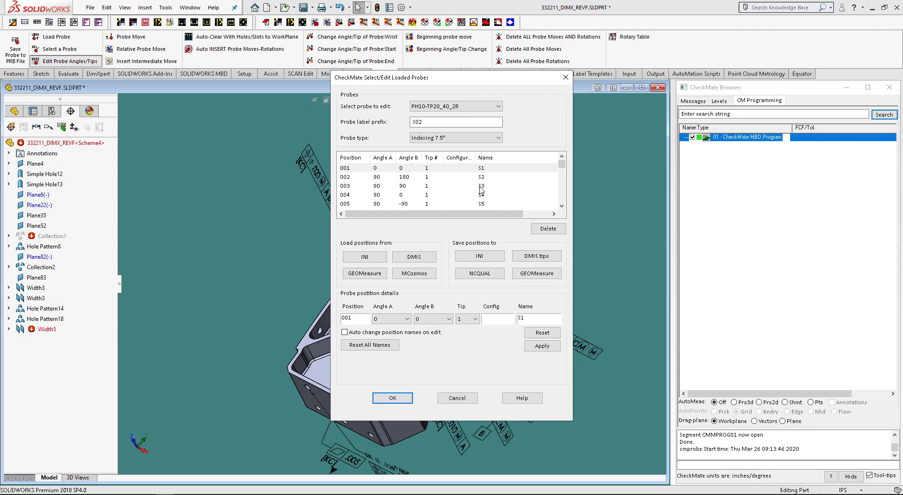
pyautogui.moveTo(563, 166)
pyautogui.mouseDown()
pyautogui.moveTo(563, 208)
pyautogui.moveTo(565, 161)
pyautogui.mouseUp()
pyautogui.click(449, 400)
# Step: Open the AutoMBD CheckMate Input dialog, with MBD as the tolerance source and automation options unchecked
pyautogui.click(356, 74)
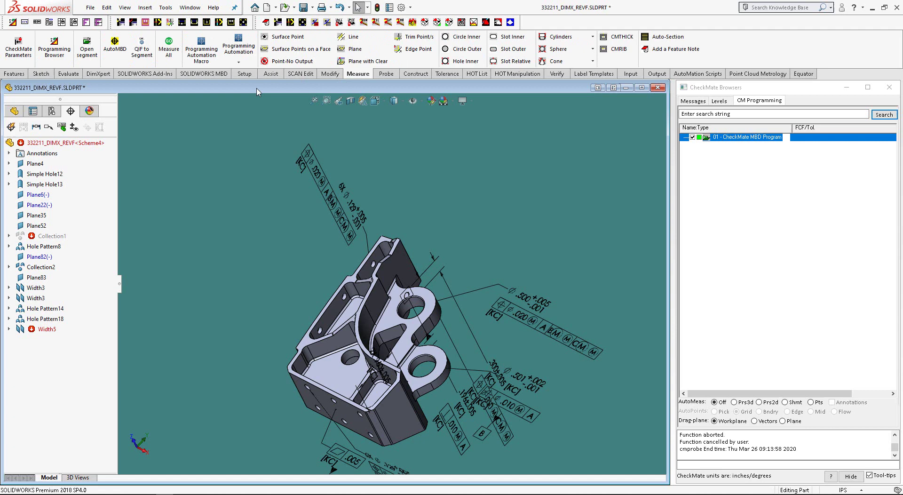
pyautogui.click(117, 59)
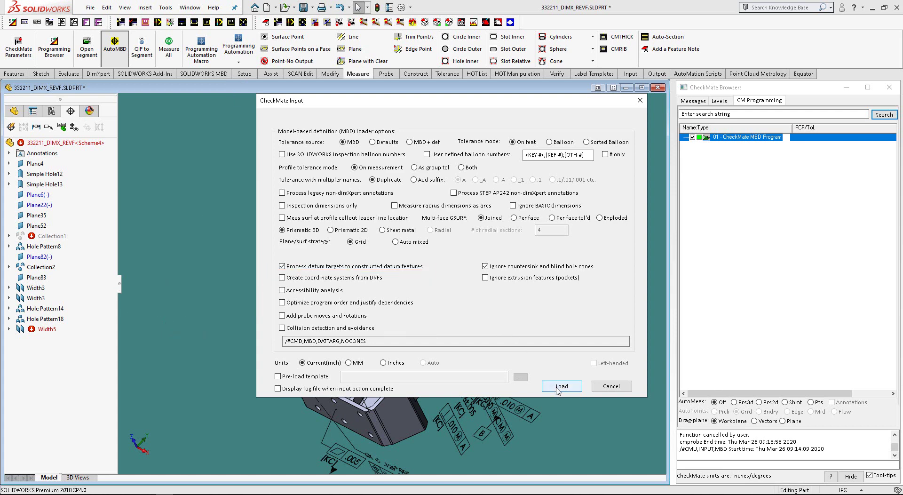
# Step: Load the PMI, then expand HOLE_PATTERN14_3 and HOLE_PATTERN14_4 to see their tolerances
pyautogui.click(558, 386)
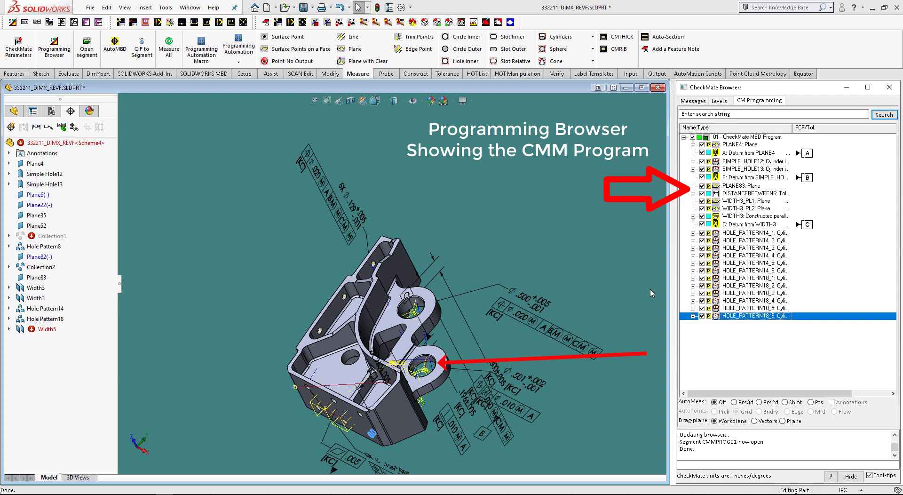
pyautogui.click(692, 249)
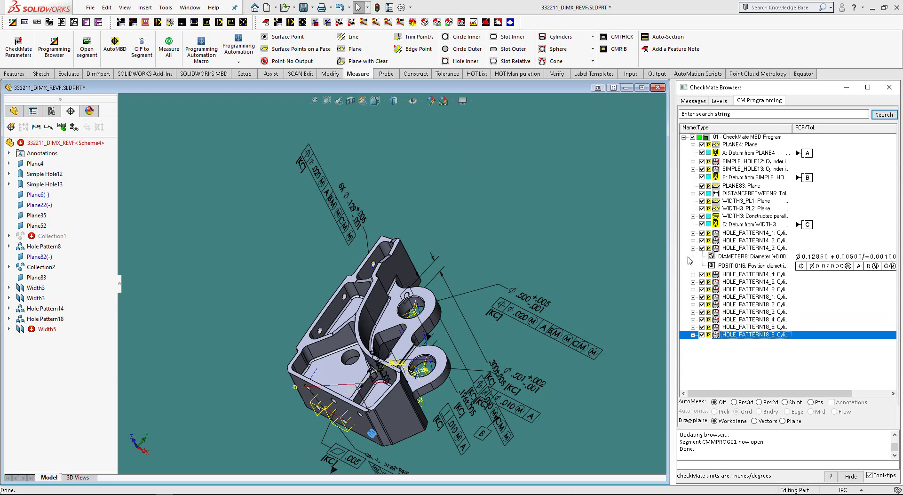
pyautogui.moveTo(679, 270); pyautogui.dragTo(570, 277)
pyautogui.click(587, 274)
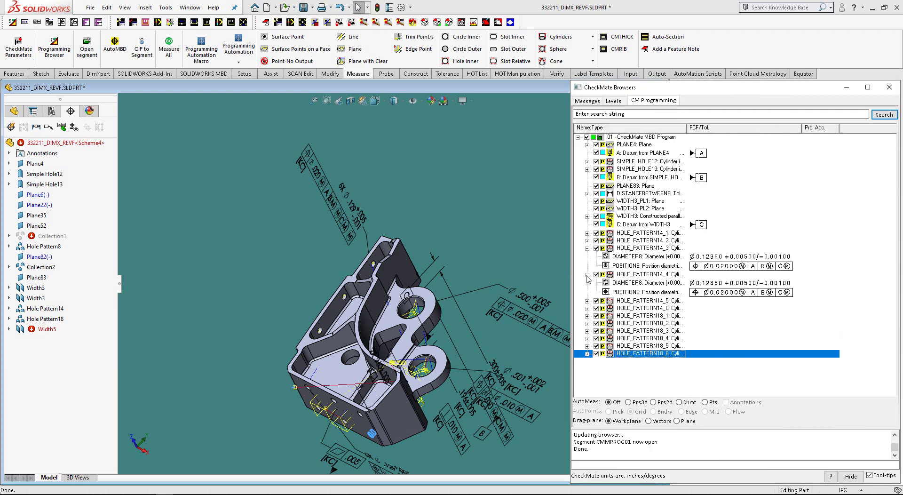
pyautogui.scroll(-2, 407, 239)
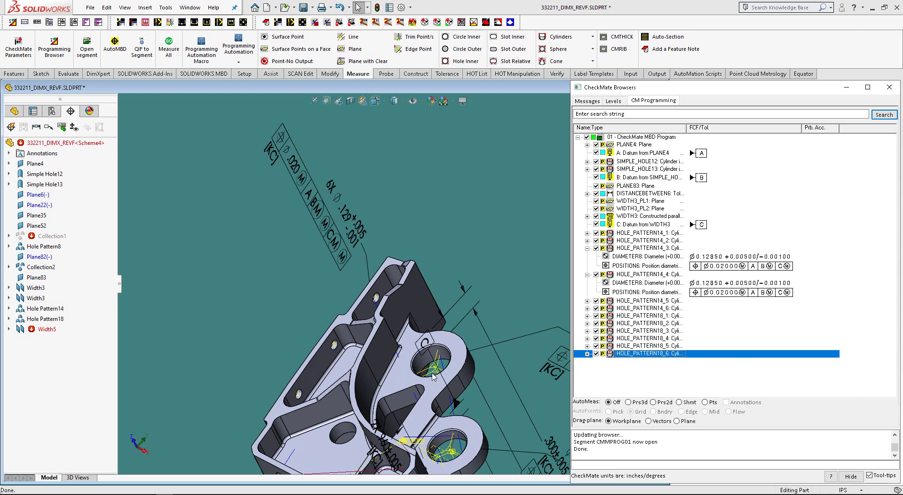
pyautogui.scroll(3, 402, 383)
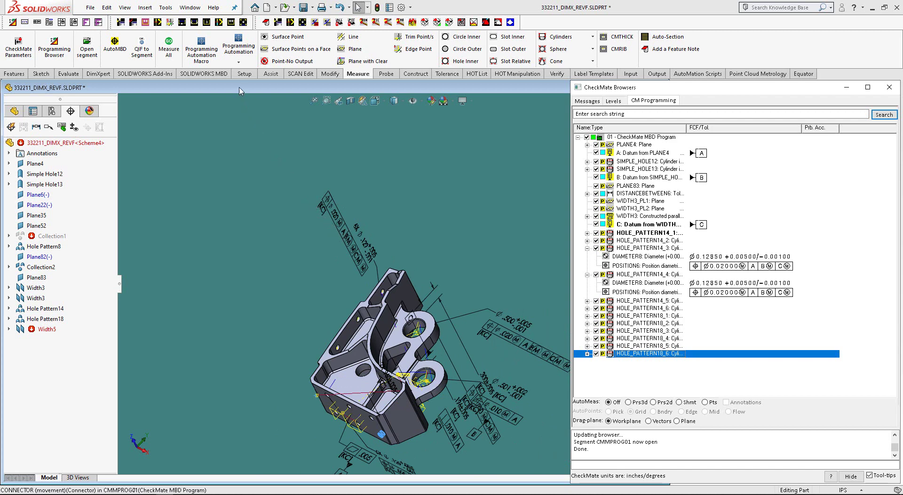
# Step: Add the CS_A-B-C coordinate system from datums A, B, C and sort features by dependencies
pyautogui.click(238, 62)
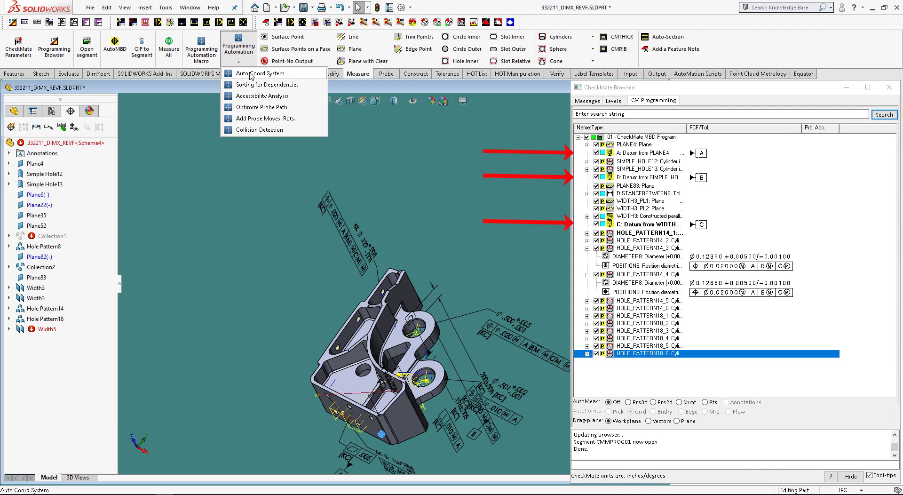
pyautogui.click(251, 75)
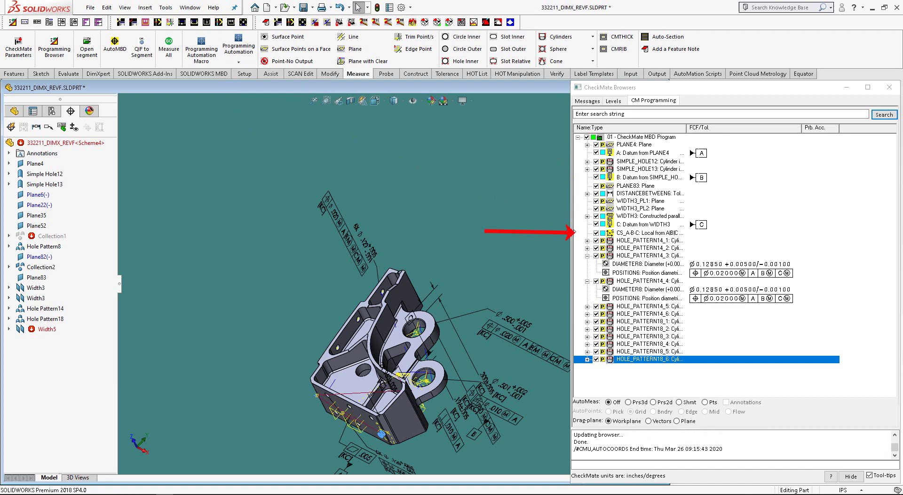
pyautogui.click(238, 47)
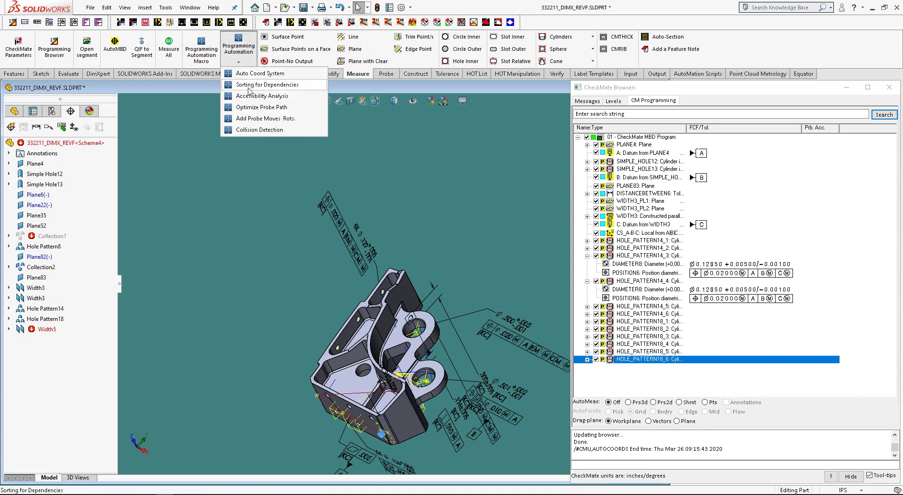
pyautogui.click(250, 85)
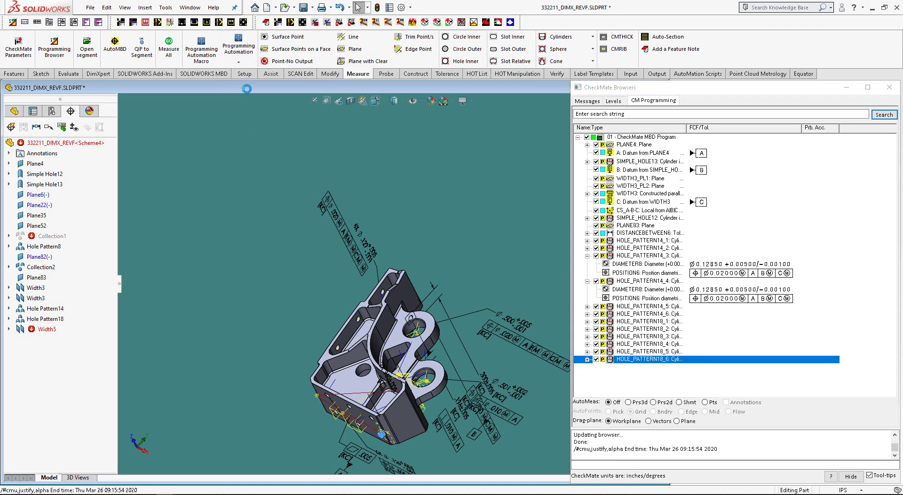
pyautogui.click(239, 62)
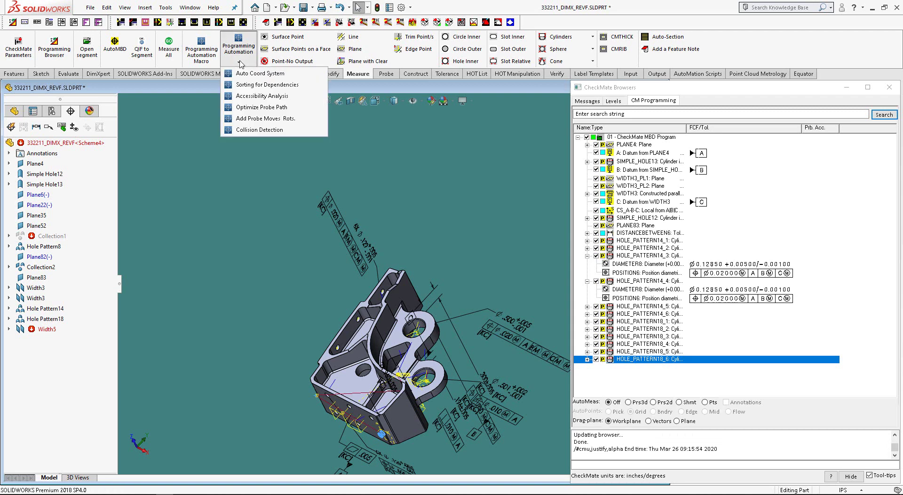
# Step: Run Accessibility Analysis to assign each feature a reachable probe position such as Pos 1, 2, 4 or 5
pyautogui.click(302, 99)
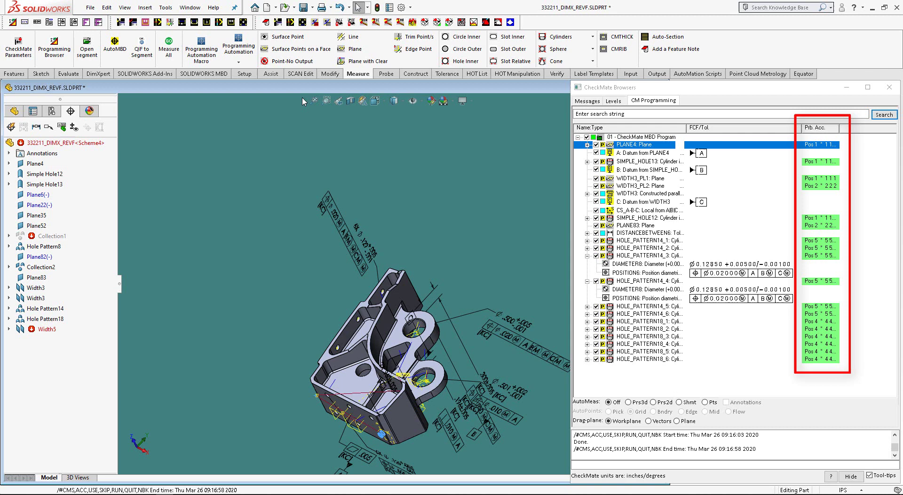
pyautogui.click(237, 62)
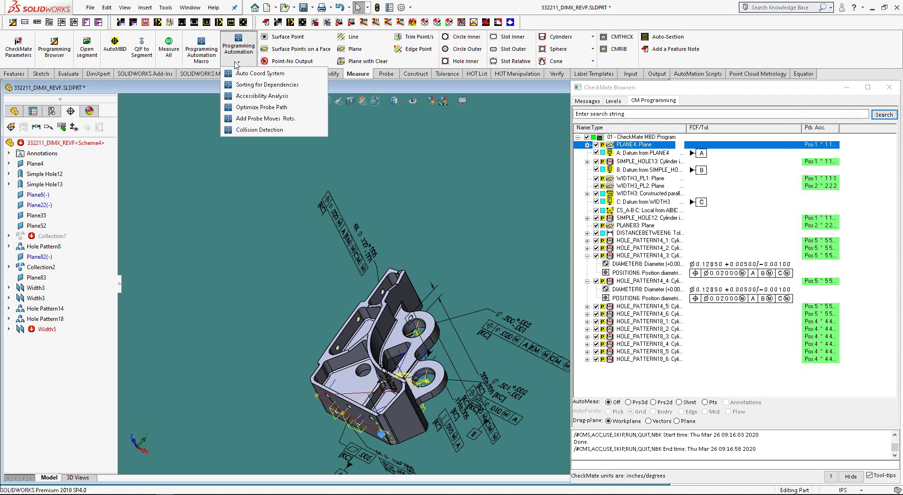
# Step: Optimize the probe path order, then insert probe moves and rotations between features
pyautogui.click(254, 108)
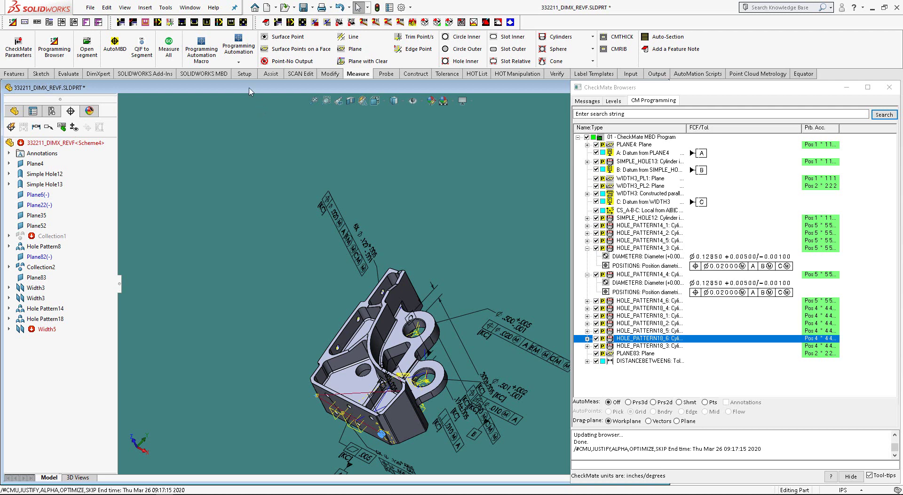
pyautogui.click(239, 63)
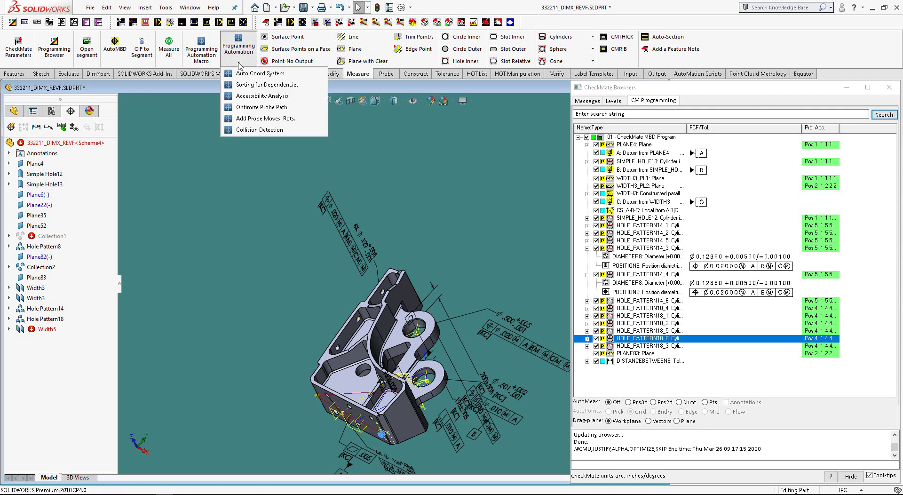
pyautogui.click(256, 119)
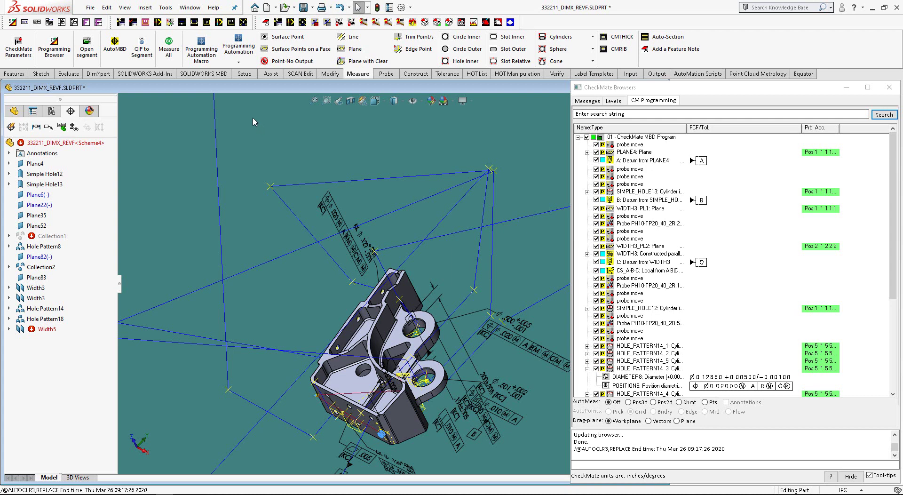
pyautogui.click(239, 62)
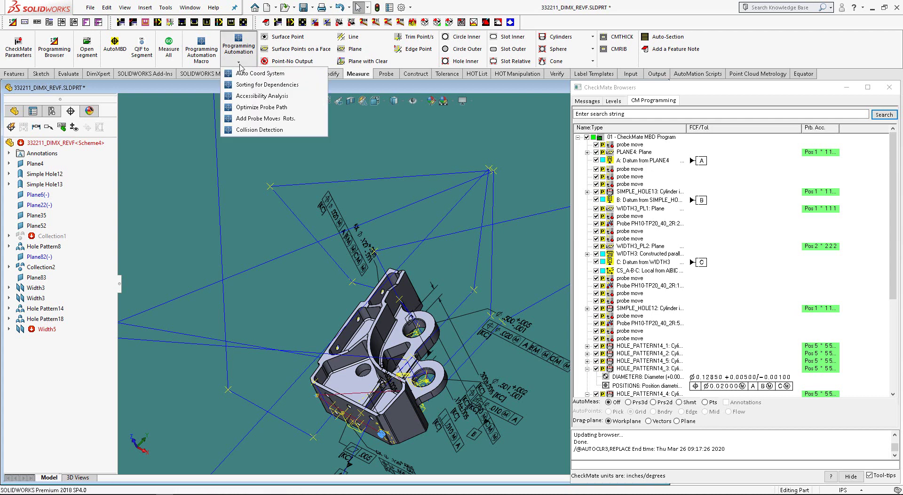
# Step: Run Collision Detection on the probe moves, then simulate the whole inspection program
pyautogui.click(279, 130)
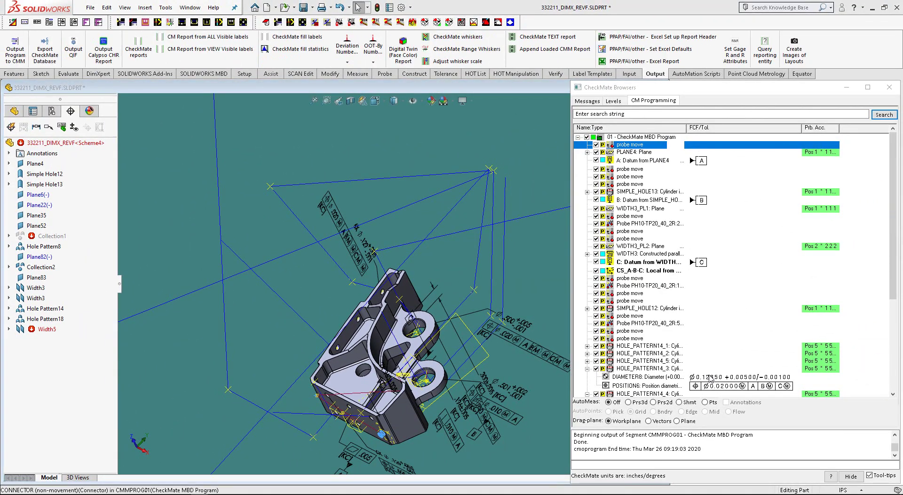
pyautogui.rightClick(660, 138)
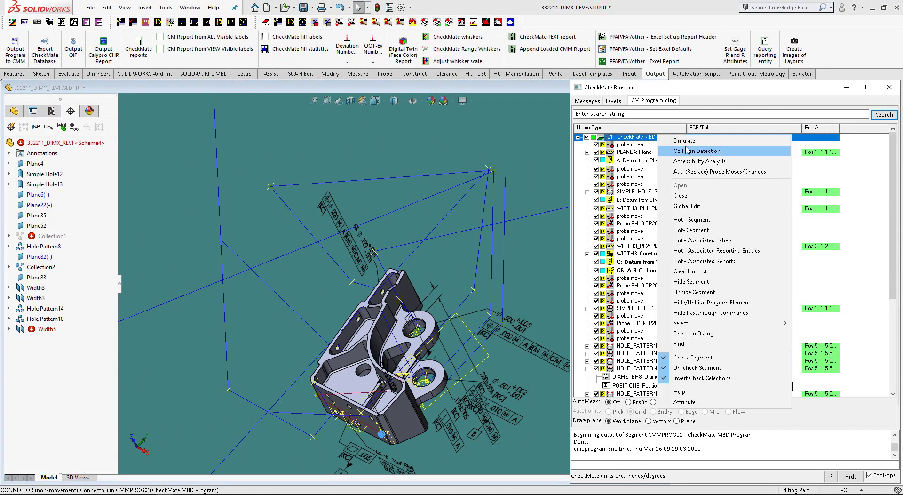
pyautogui.click(686, 141)
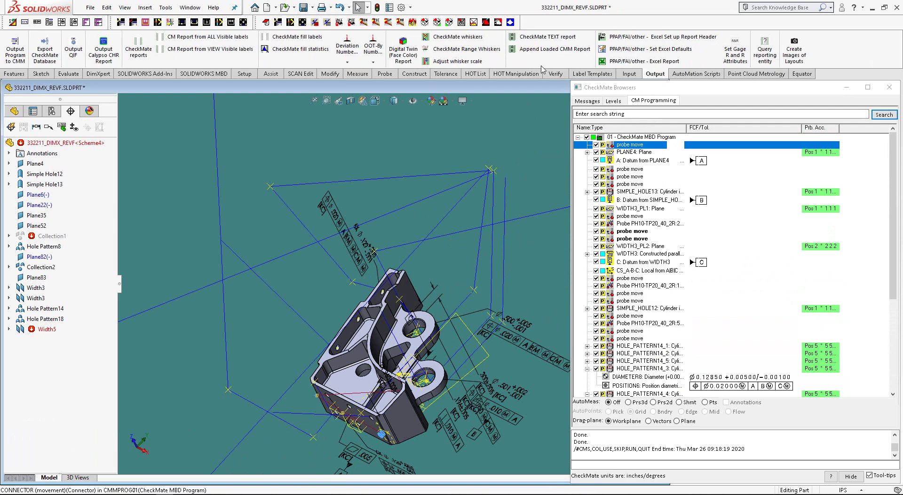
# Step: Output the program to CMM targeting Renishaw Modus, with the file named CMM PROGRAM
pyautogui.click(15, 49)
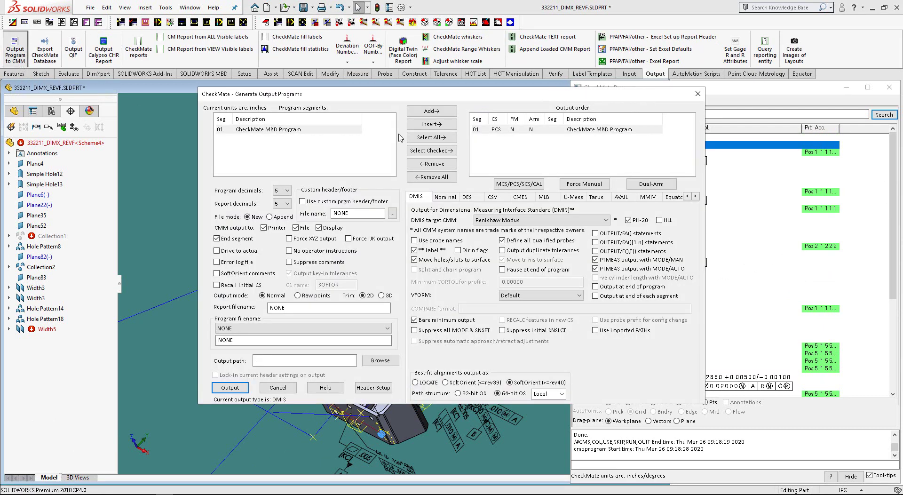
pyautogui.click(606, 220)
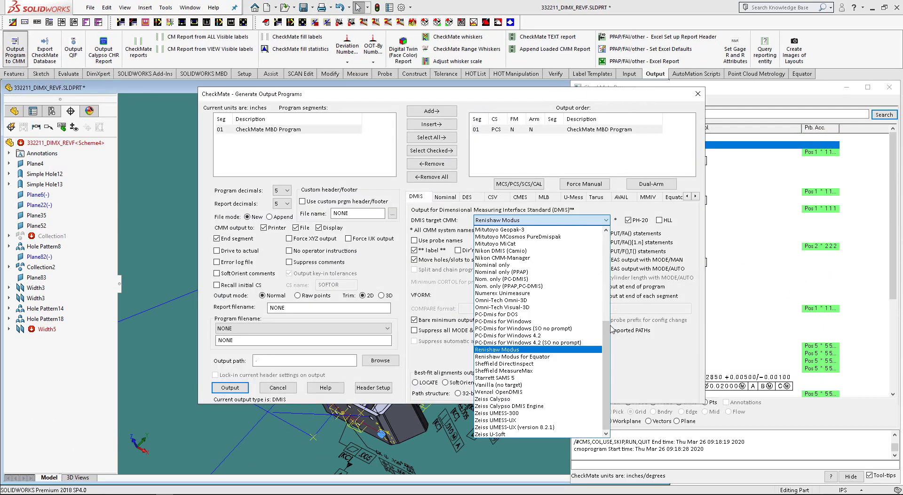
pyautogui.scroll(1, 605, 325)
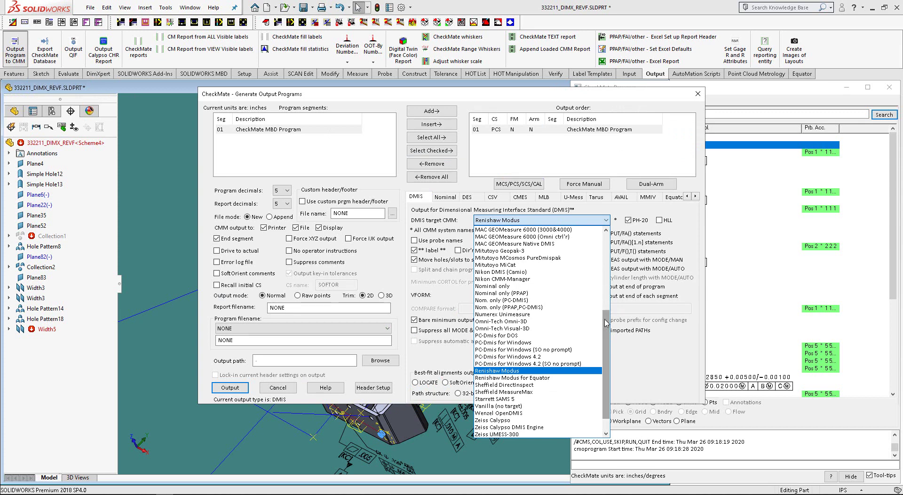
pyautogui.scroll(-1, 607, 324)
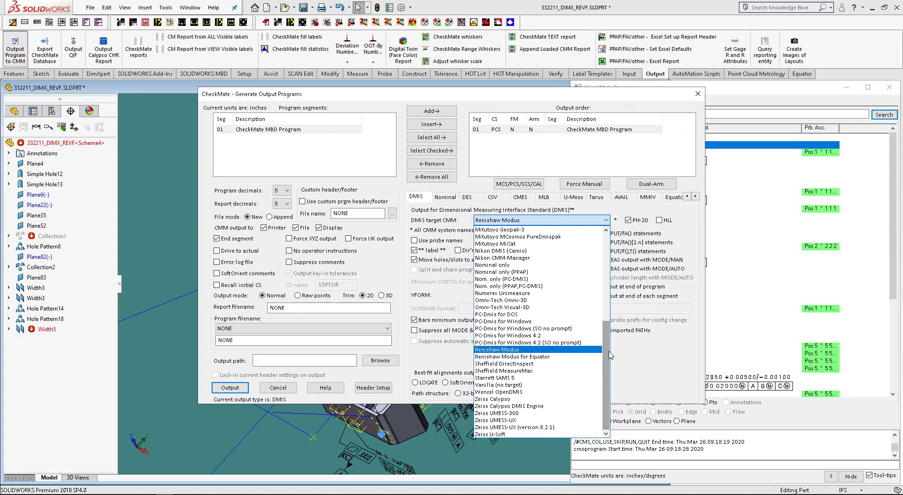
pyautogui.click(480, 350)
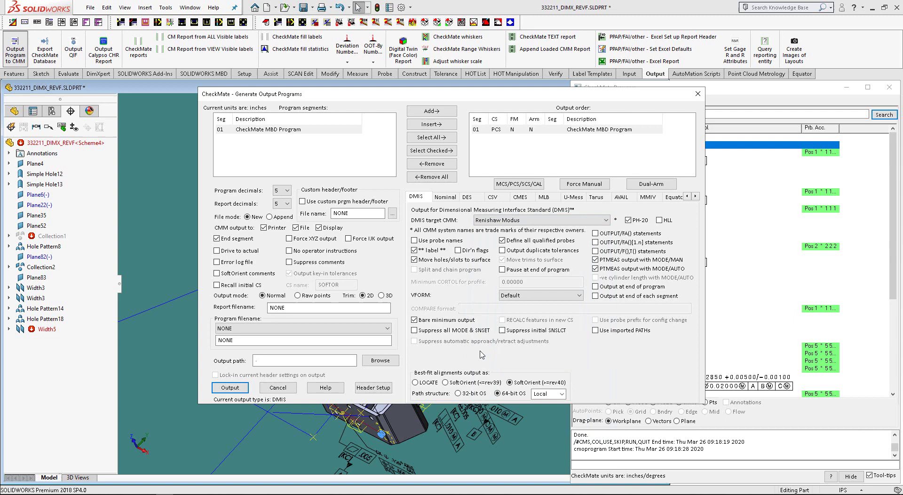
pyautogui.doubleClick(217, 340)
pyautogui.write('CMM PROGRAM')
pyautogui.press('Return')
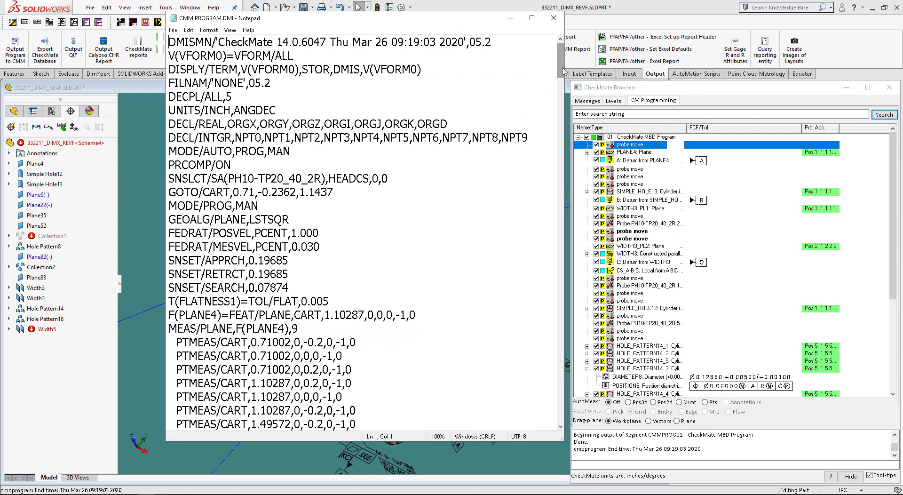
pyautogui.moveTo(563, 69); pyautogui.dragTo(554, 48)
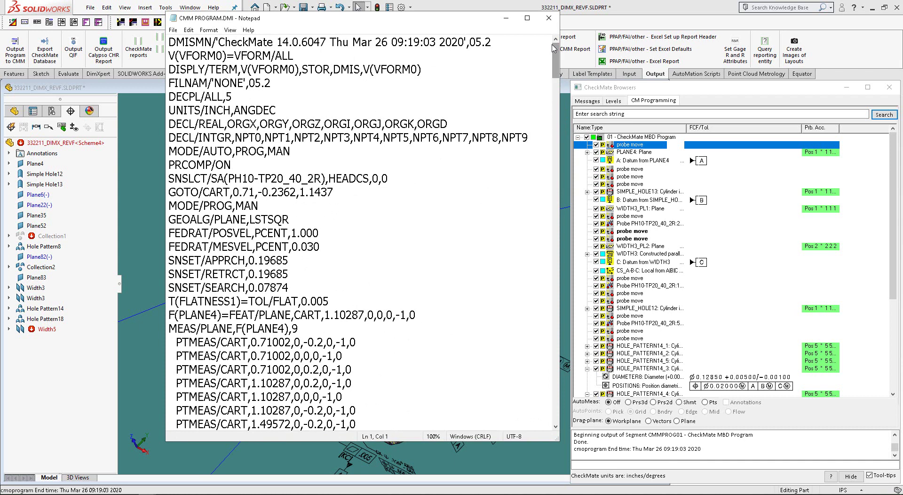